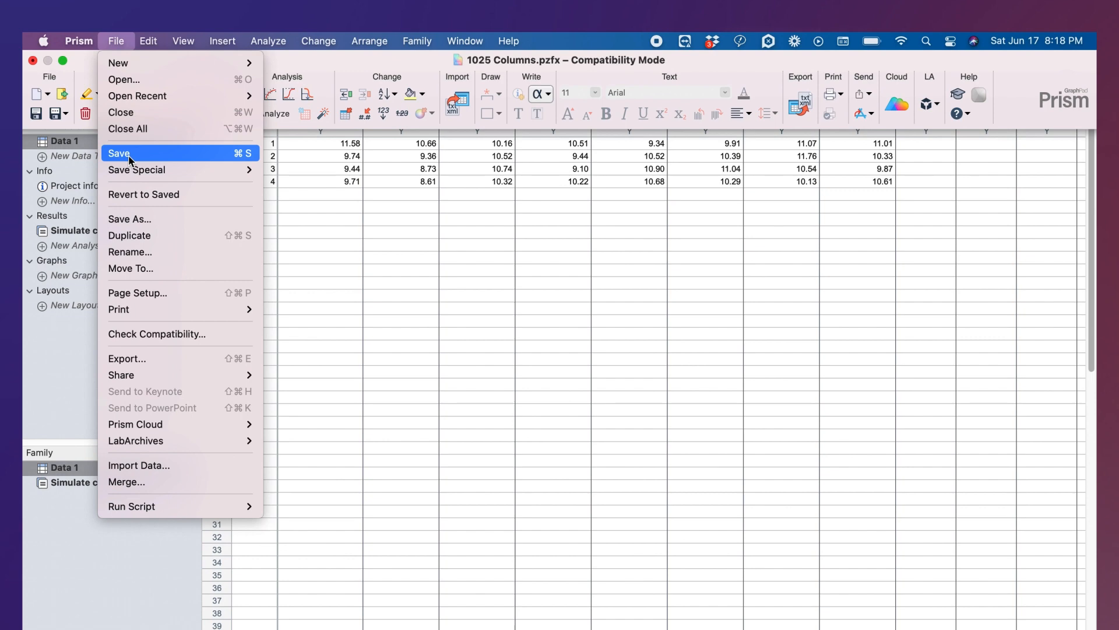
- Save the project, triggering the warning that Data 1 exceeds 1024 columns for .pzfx
left_click(128, 155)
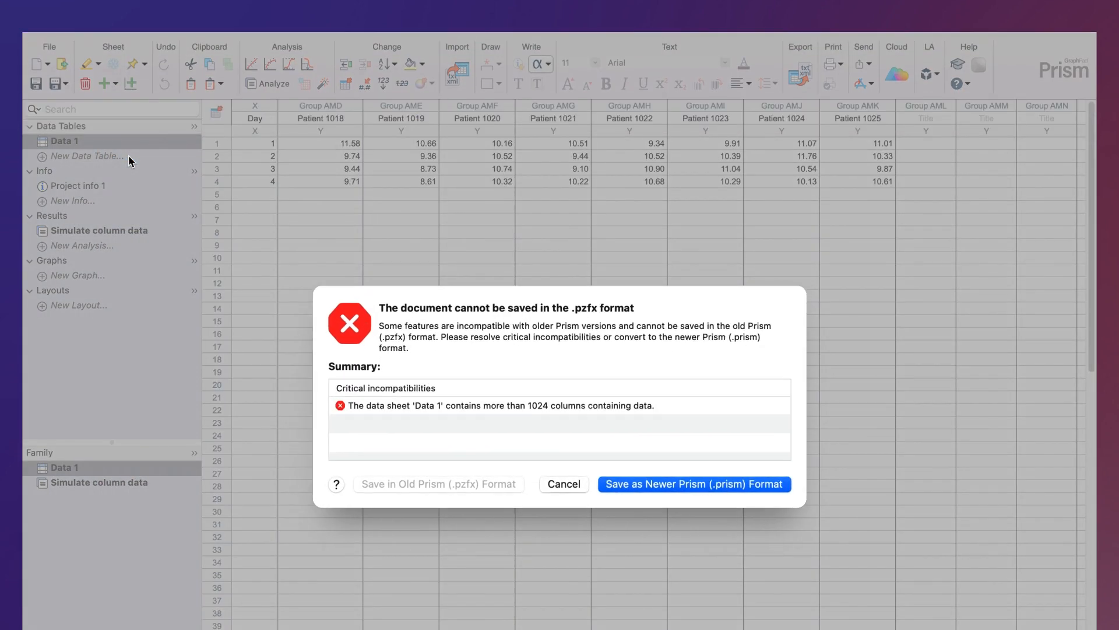